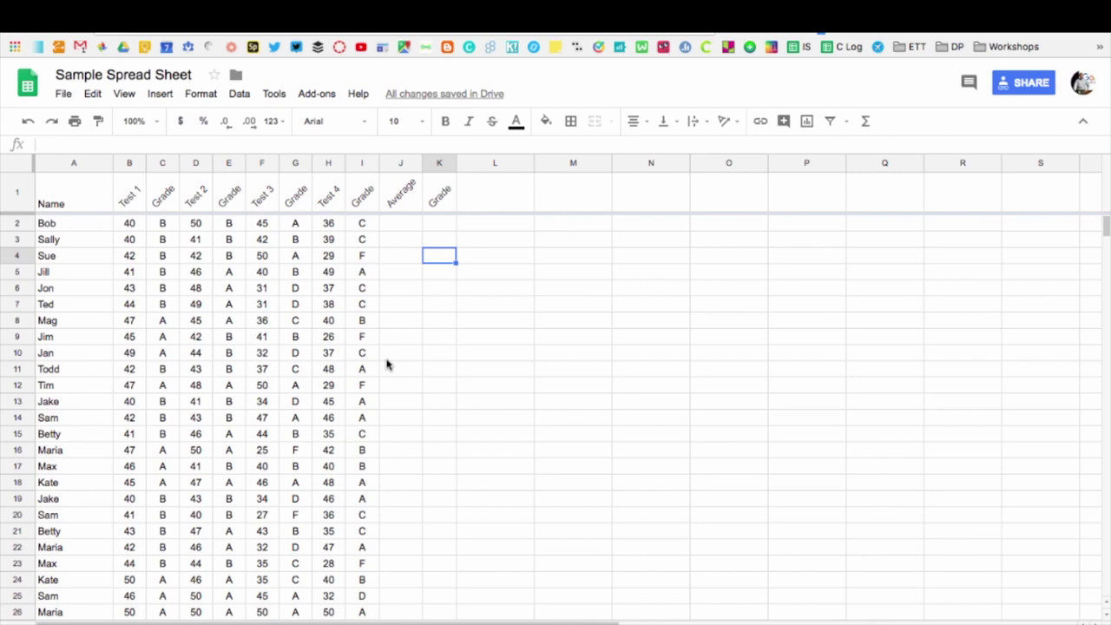
Enter the formula =AVERAGE(b2,d2,f2,h2) in cell J2 to average the first student's four test scores
click(408, 231)
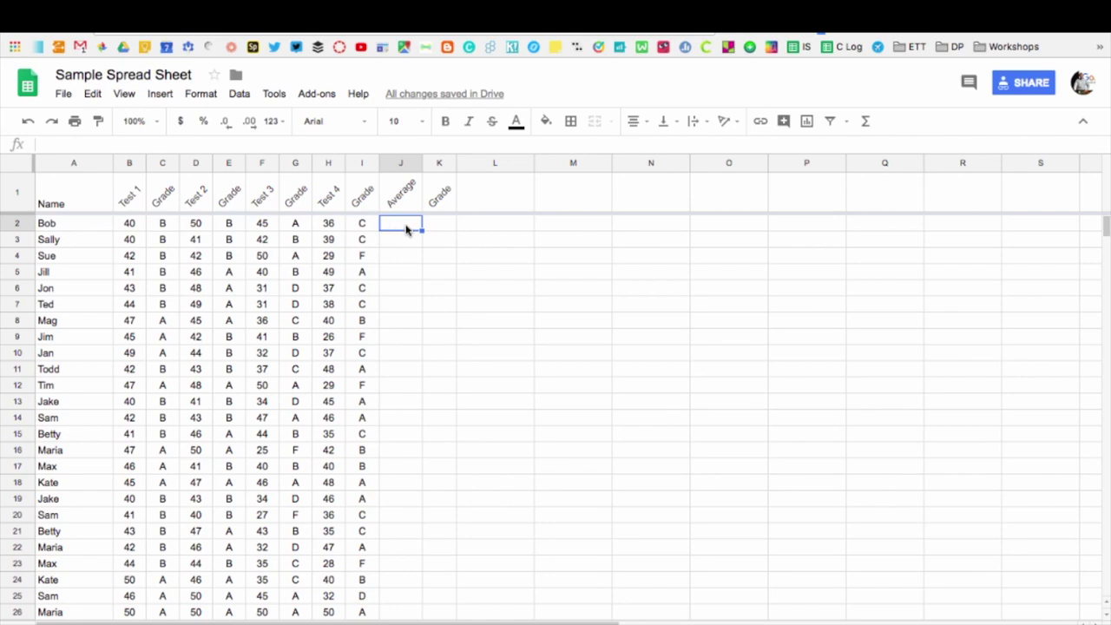
double_click(406, 224)
text(=)
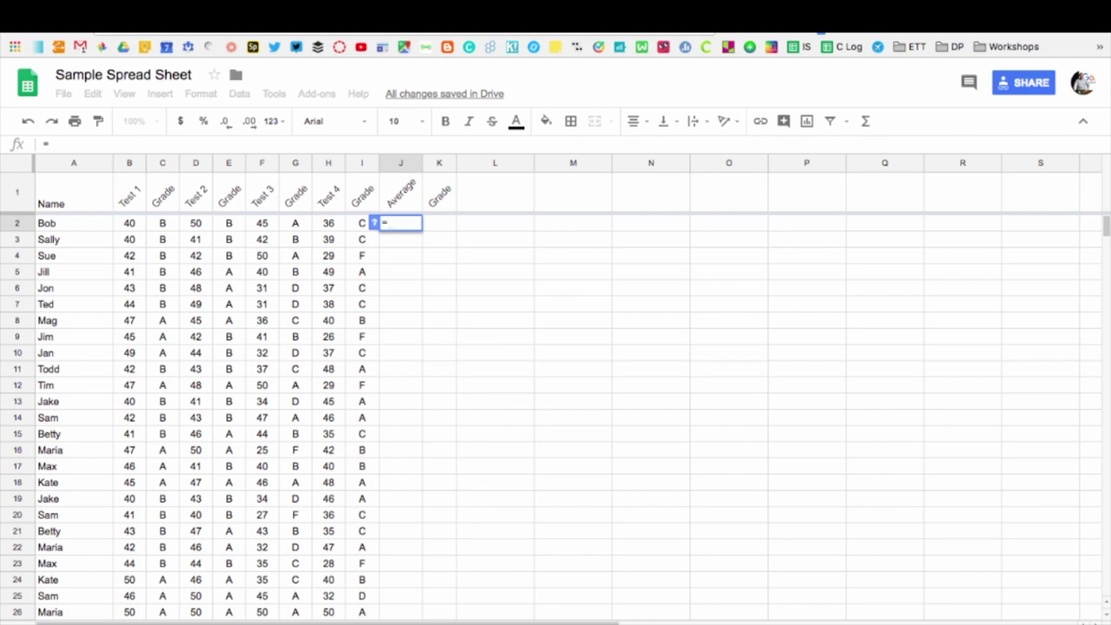
text(ave)
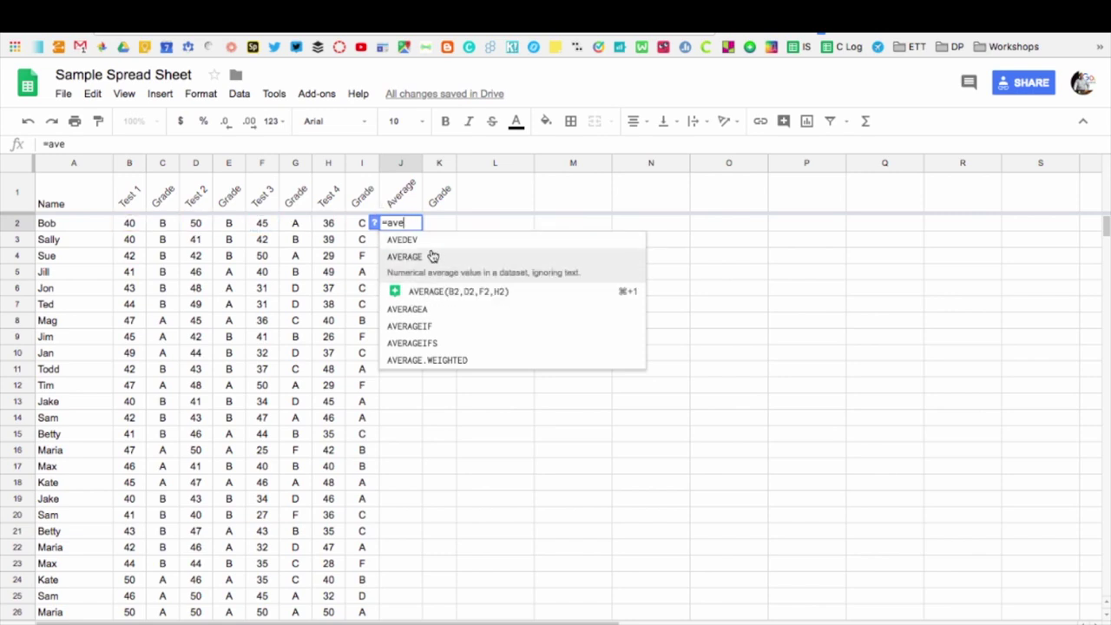
click(420, 257)
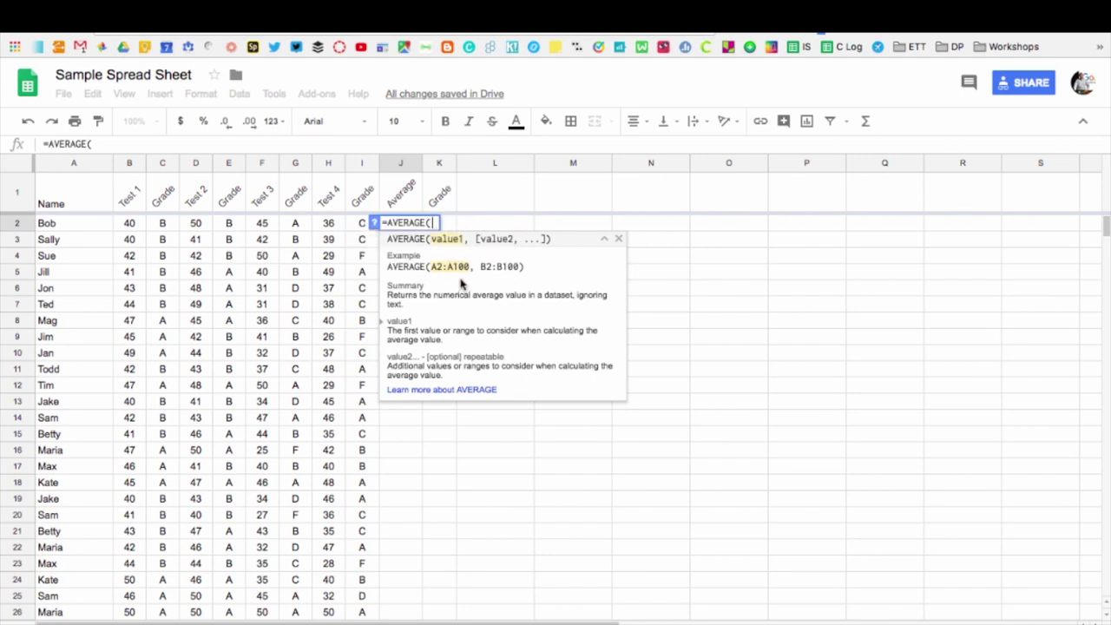
text(b2,)
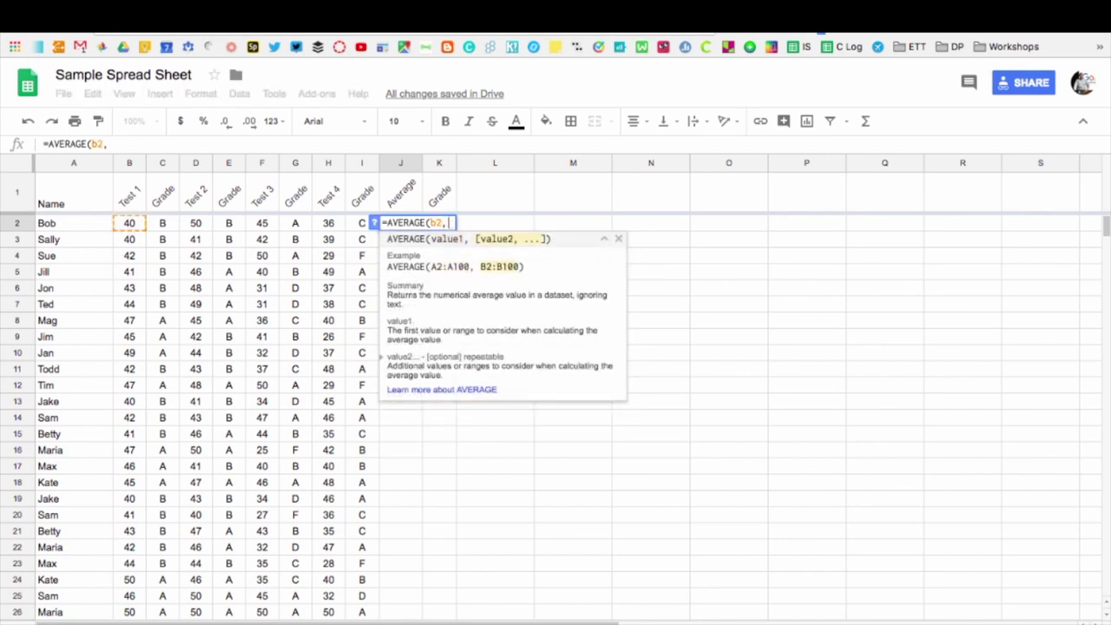
text(d2,)
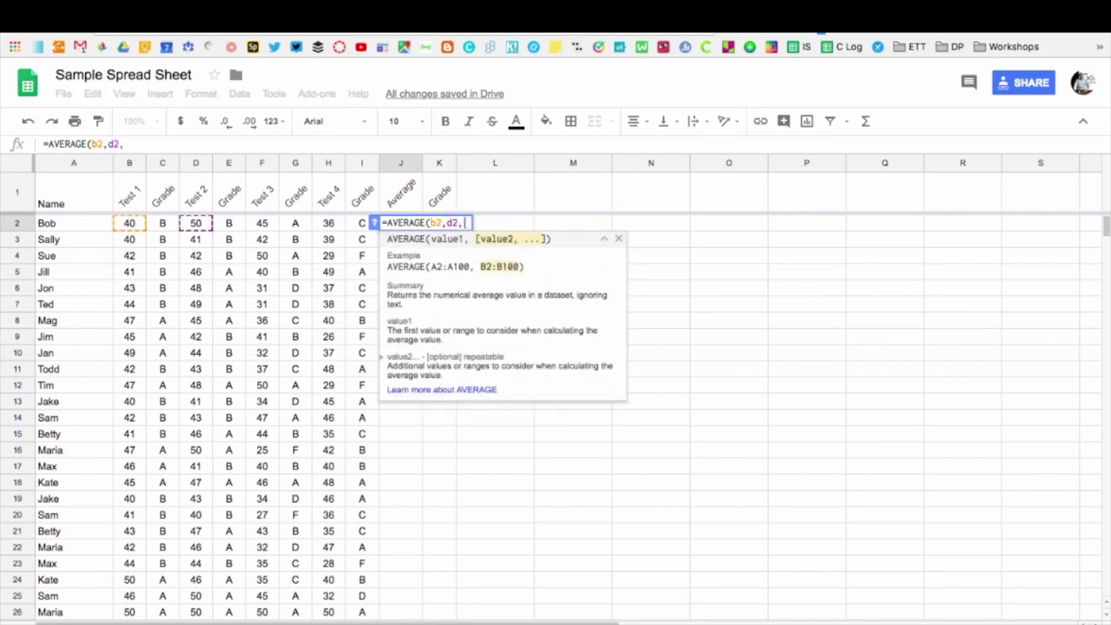
text(f)
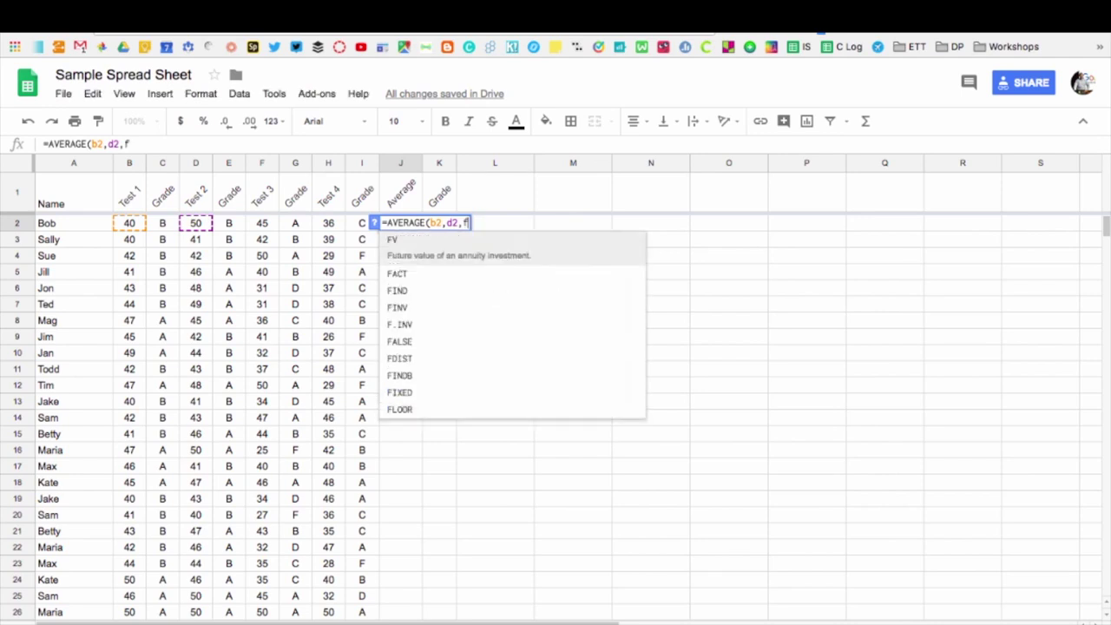
text(2,)
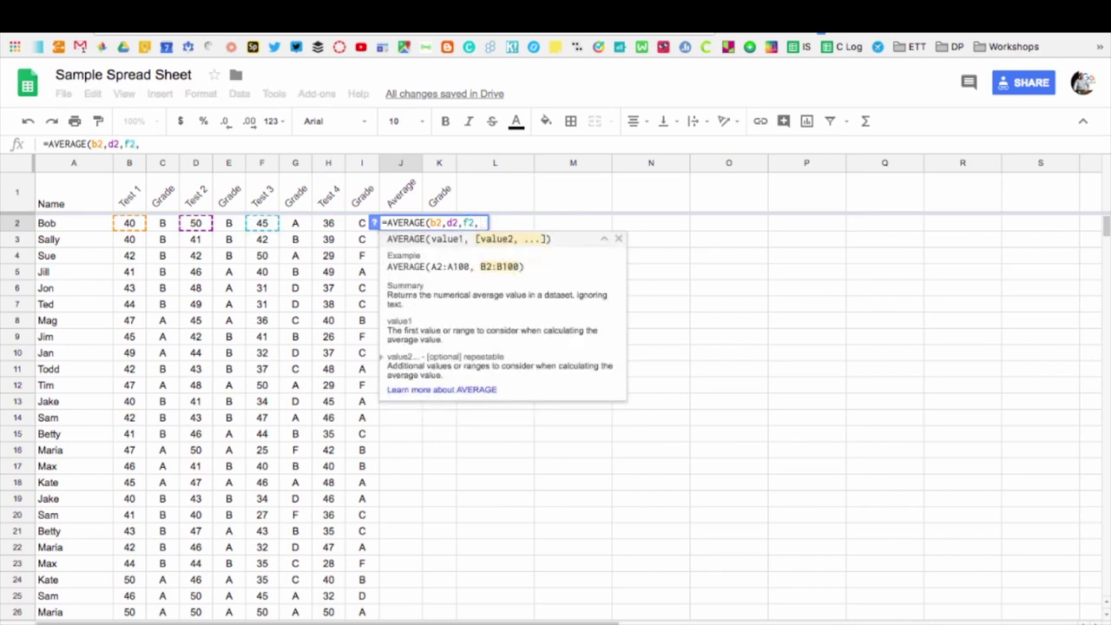
text(h2)
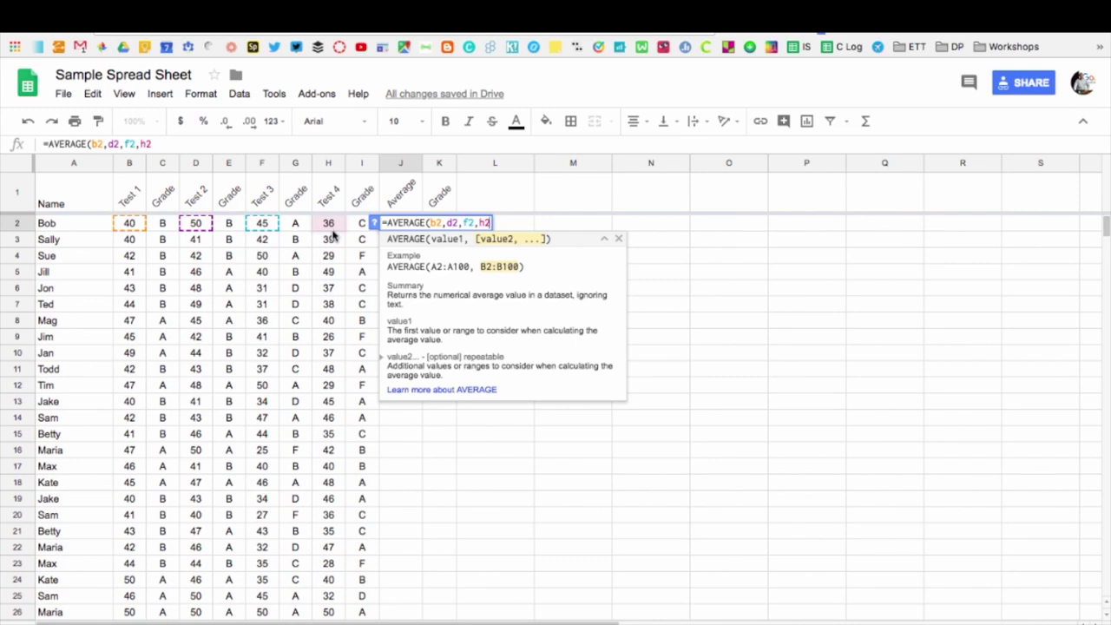
text())
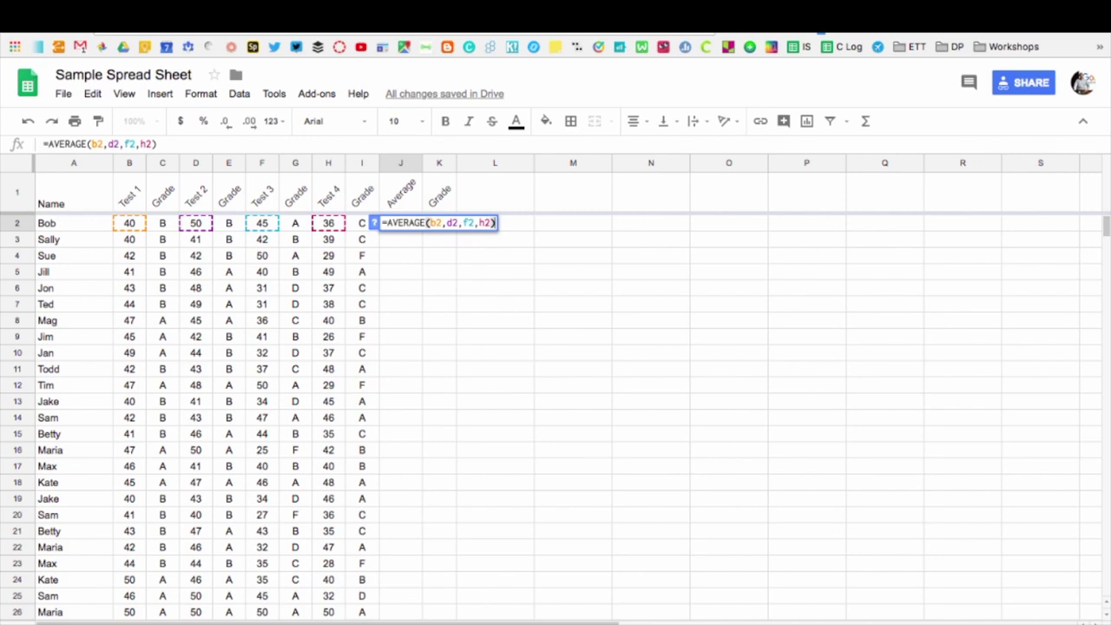
key(Return)
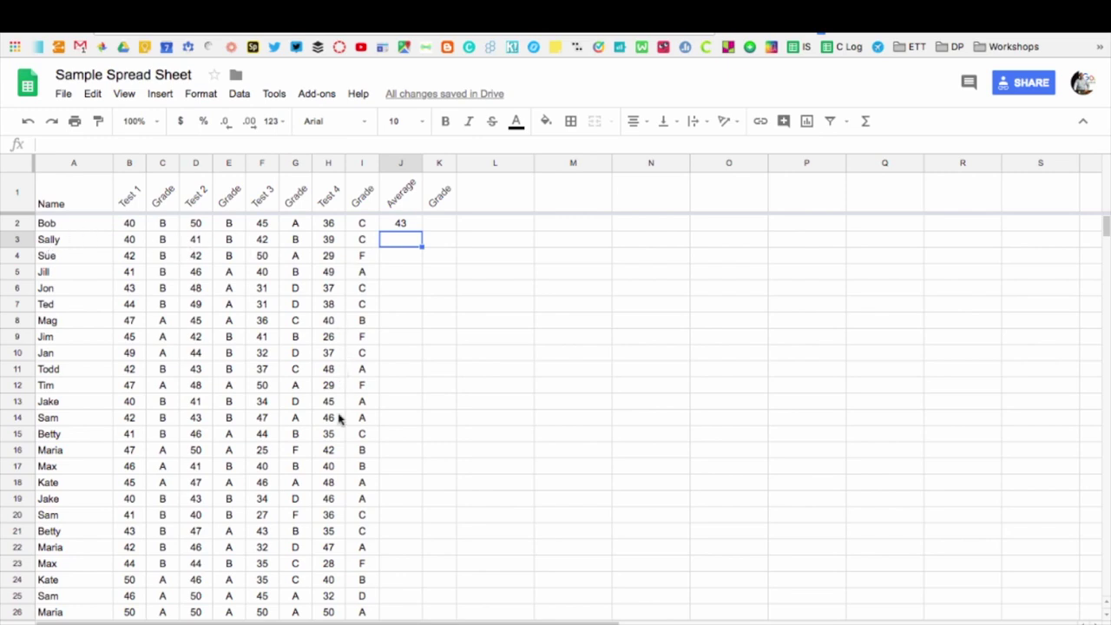
Fill the average formula from J2 down the Average column through row 26
click(408, 224)
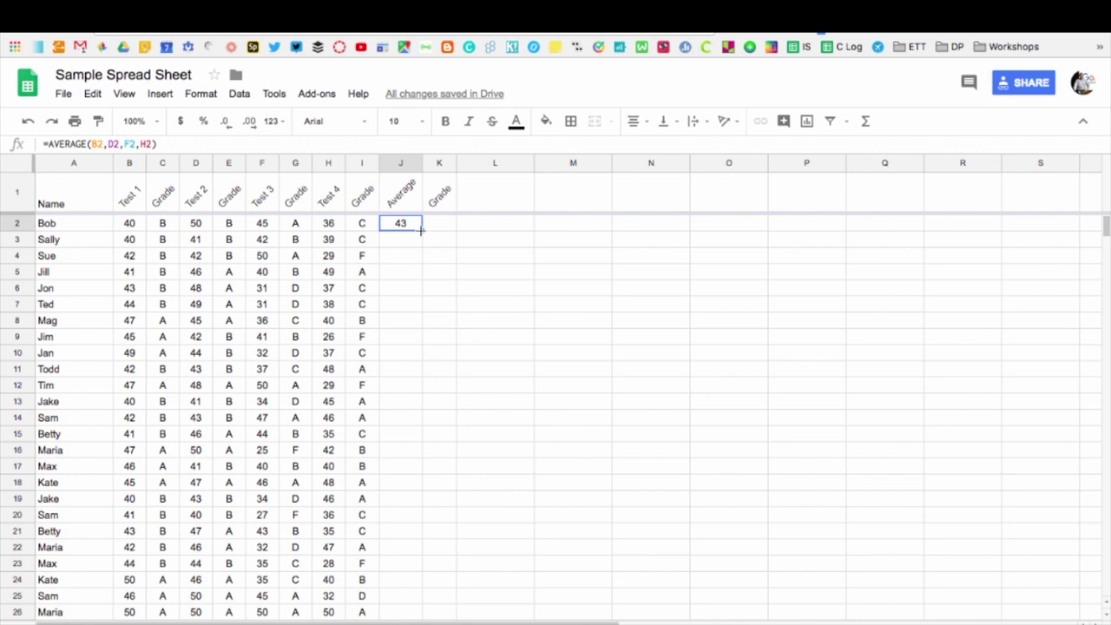
drag(421, 228, 401, 534)
scroll(402, 425, up, 3)
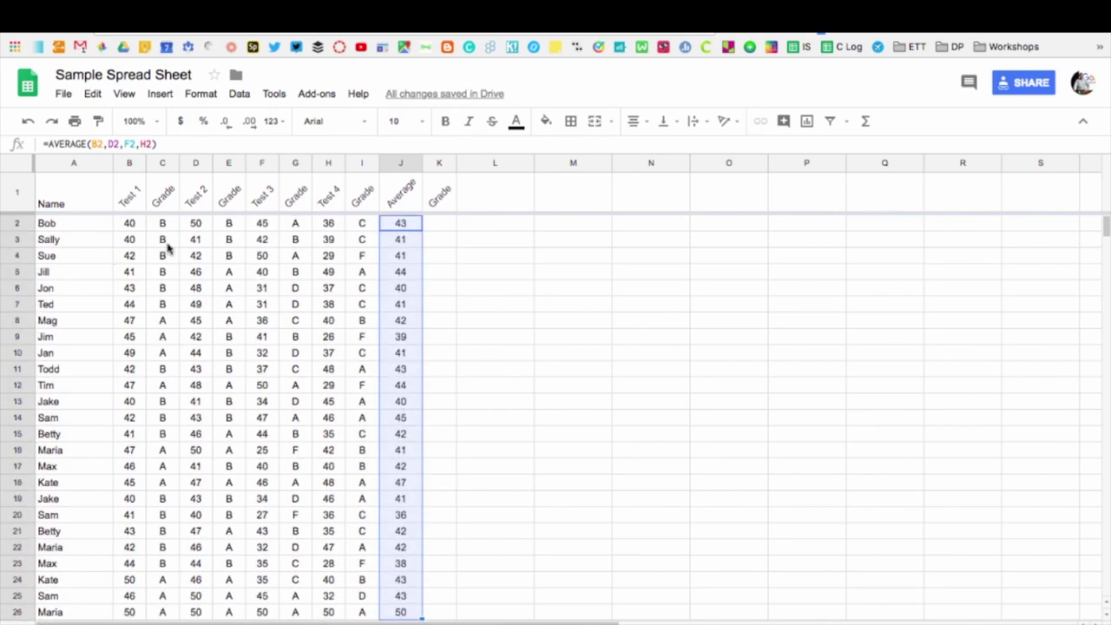
Check the copied average formulas in several rows of column J between rows 3 and 13
click(405, 242)
click(406, 258)
click(407, 275)
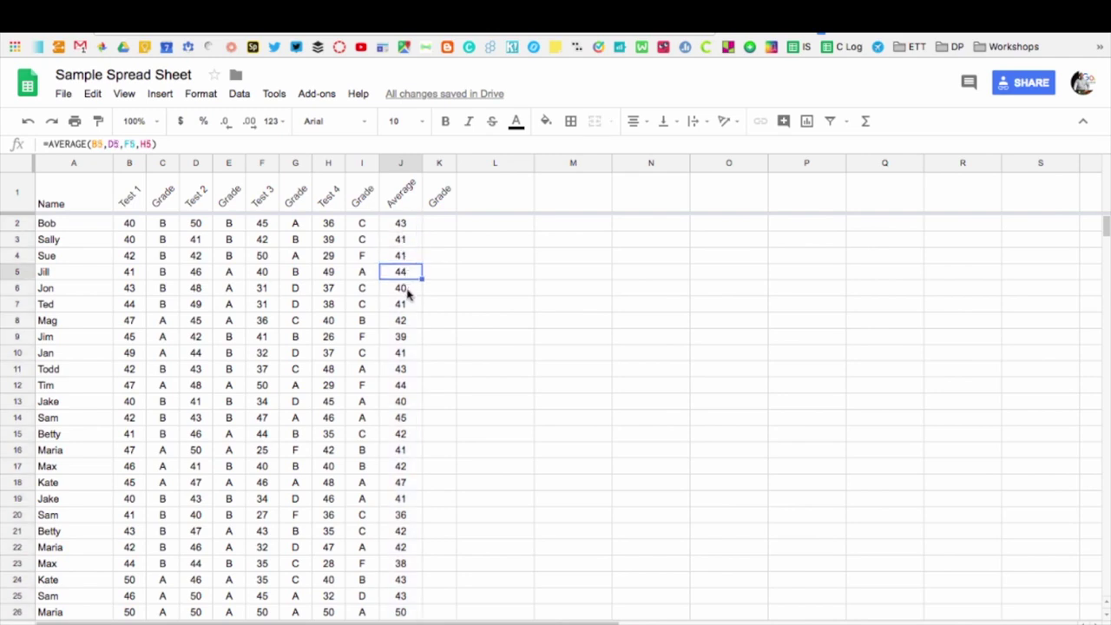
click(408, 289)
click(408, 304)
click(409, 340)
click(408, 372)
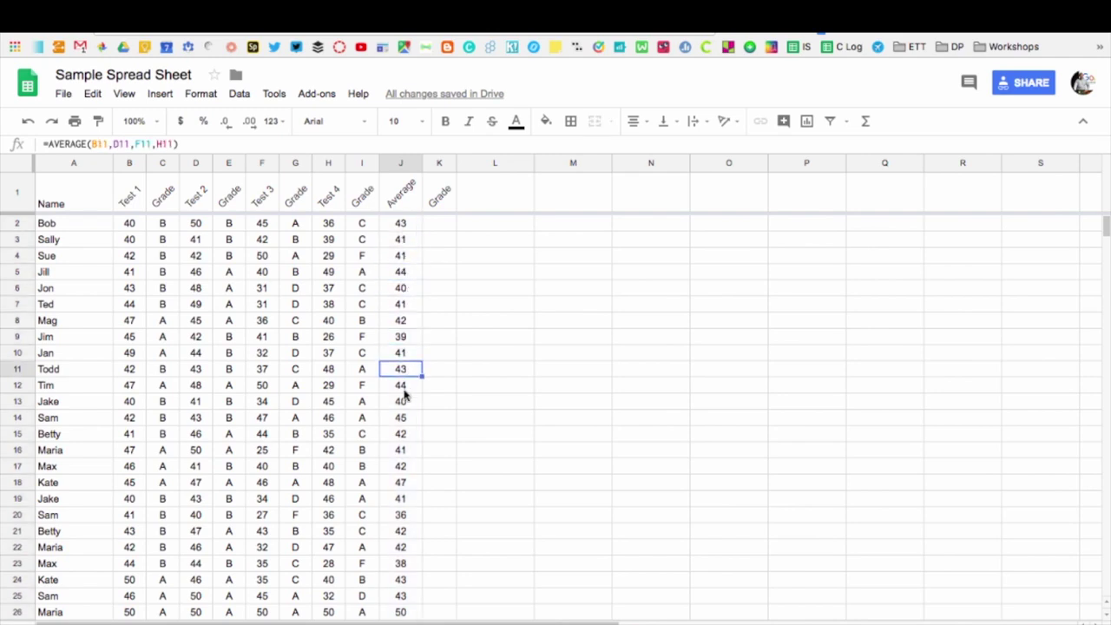
click(407, 401)
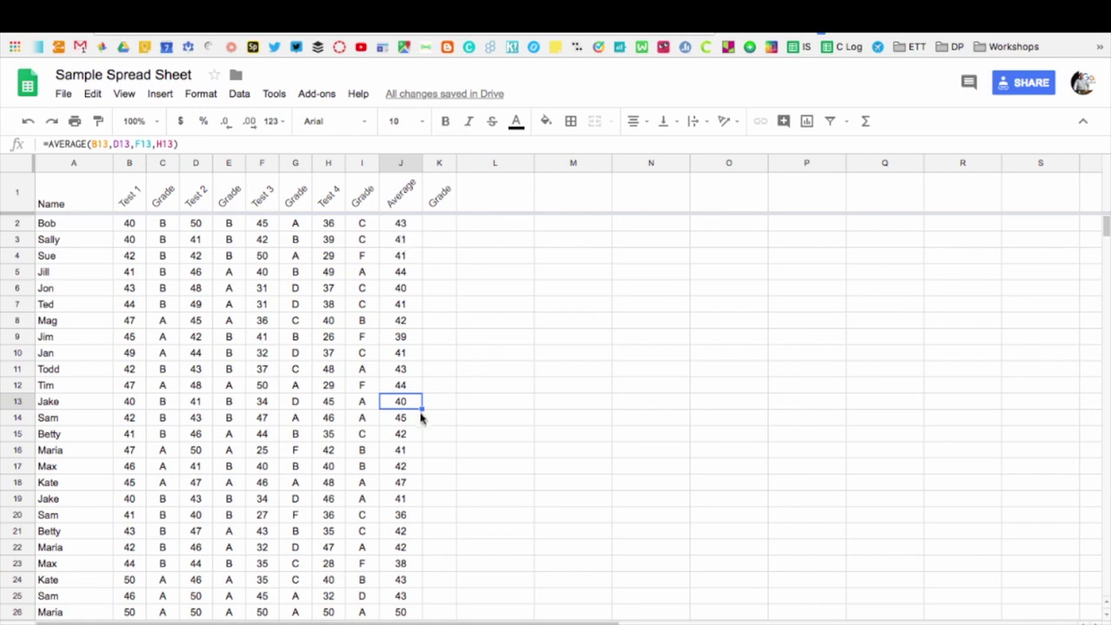
click(484, 445)
Enter the suggested formula =AVERAGE(B2:B26) in cell B27 to average the Test 1 scores
scroll(461, 425, down, 1)
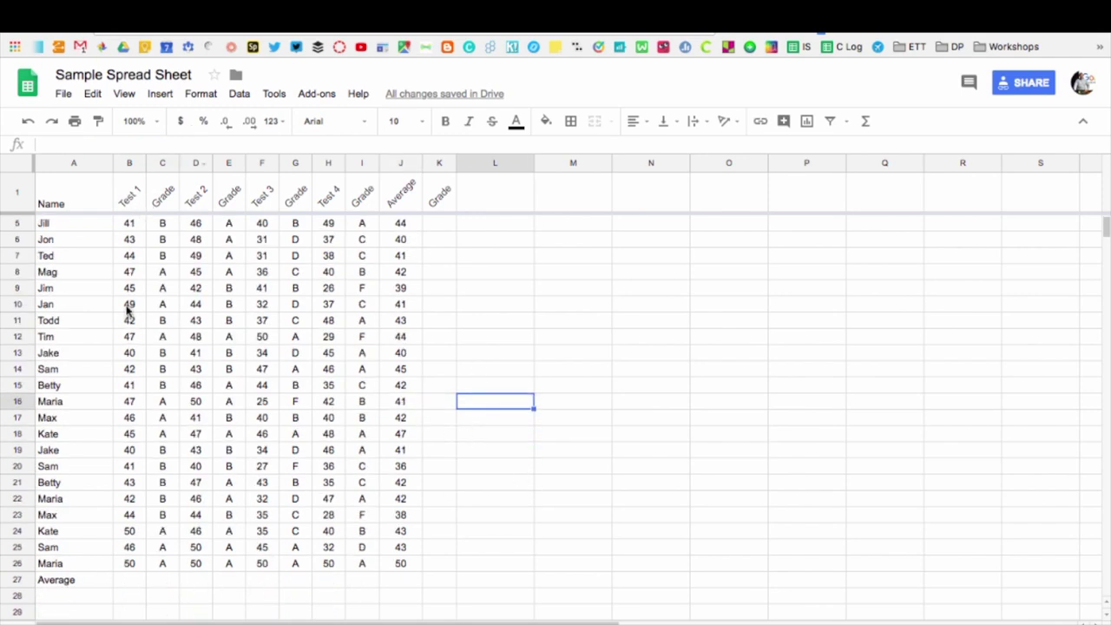
click(132, 580)
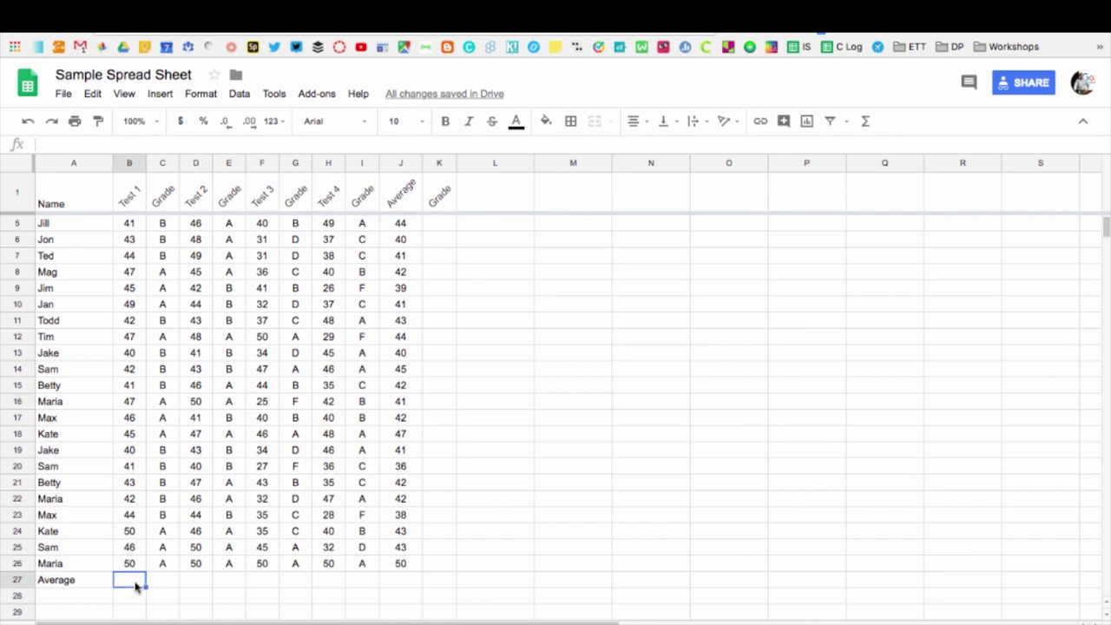
text(=)
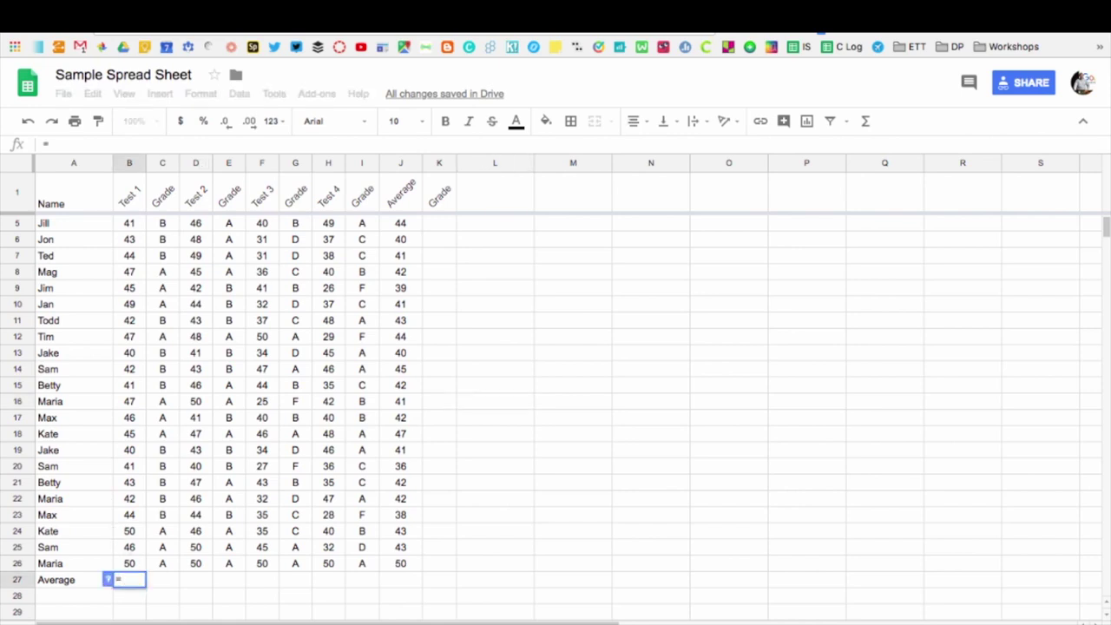
text(aver)
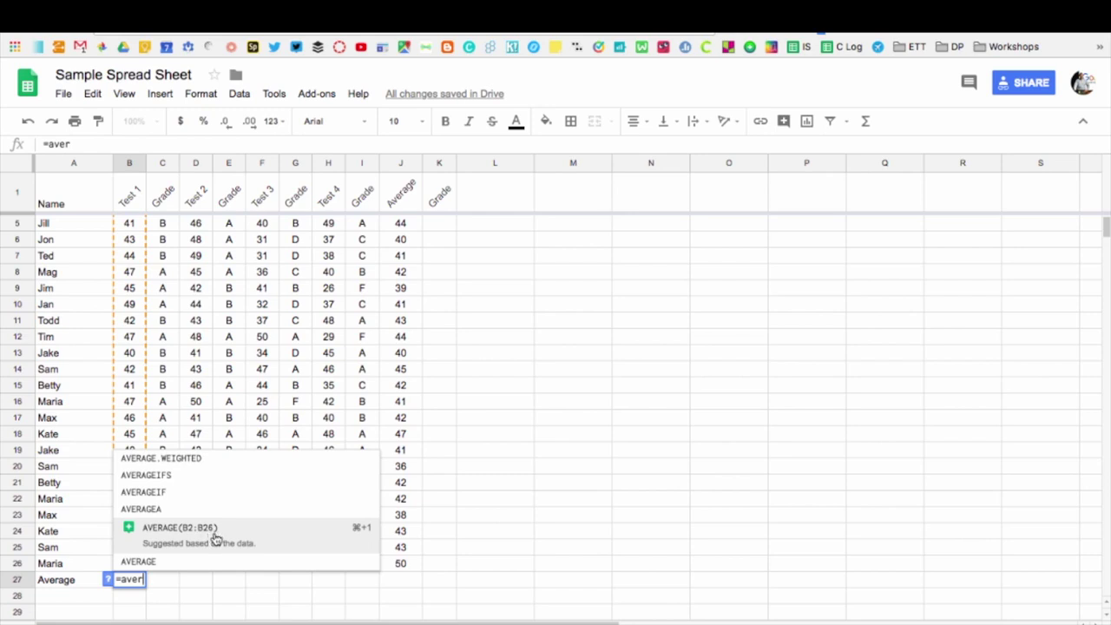
click(216, 539)
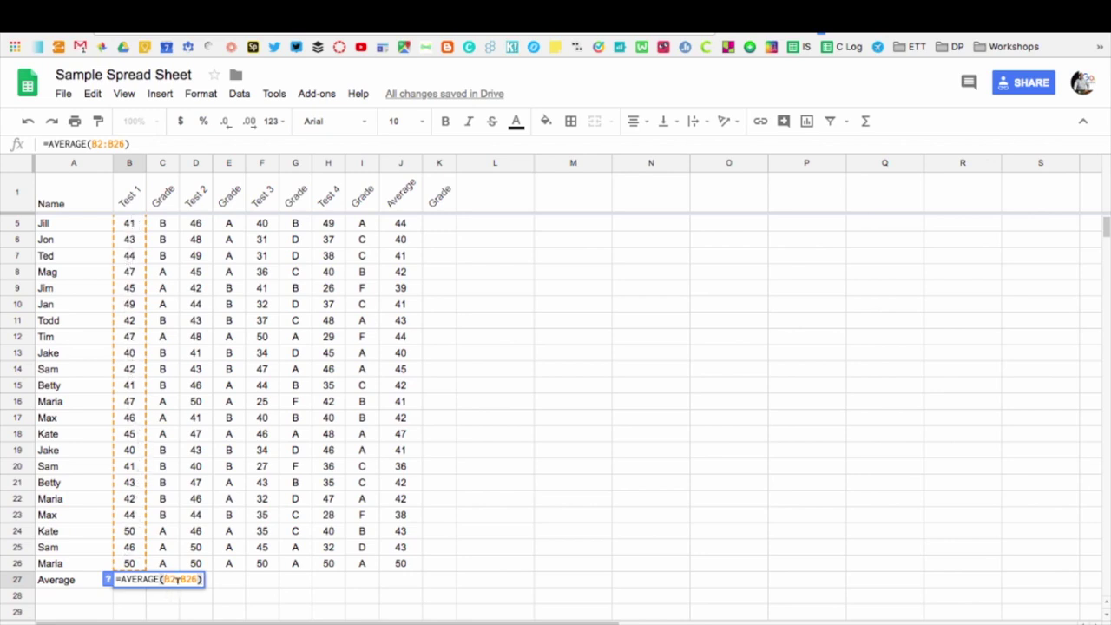
key(Return)
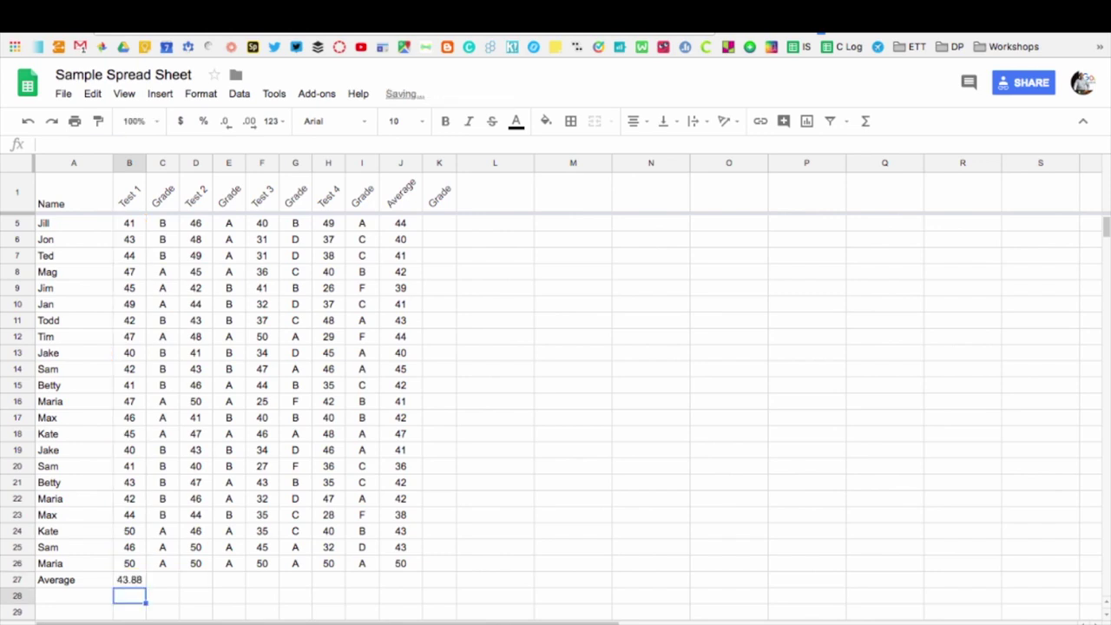
Reduce the decimal places of the Test 1 average in B27 so it displays as a whole number
click(135, 582)
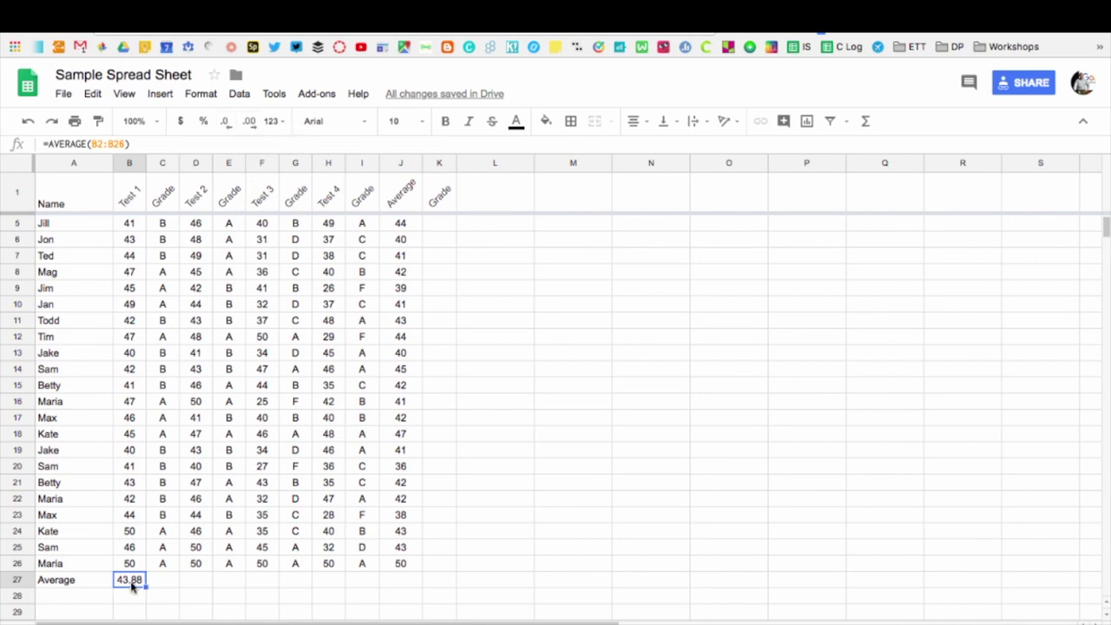
click(226, 123)
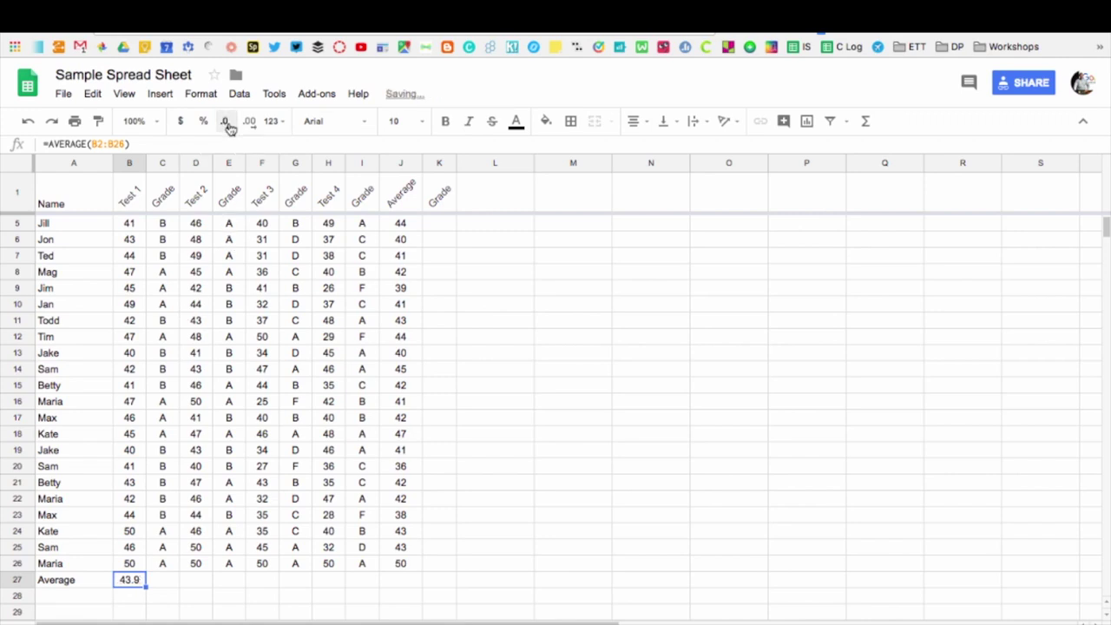
click(227, 124)
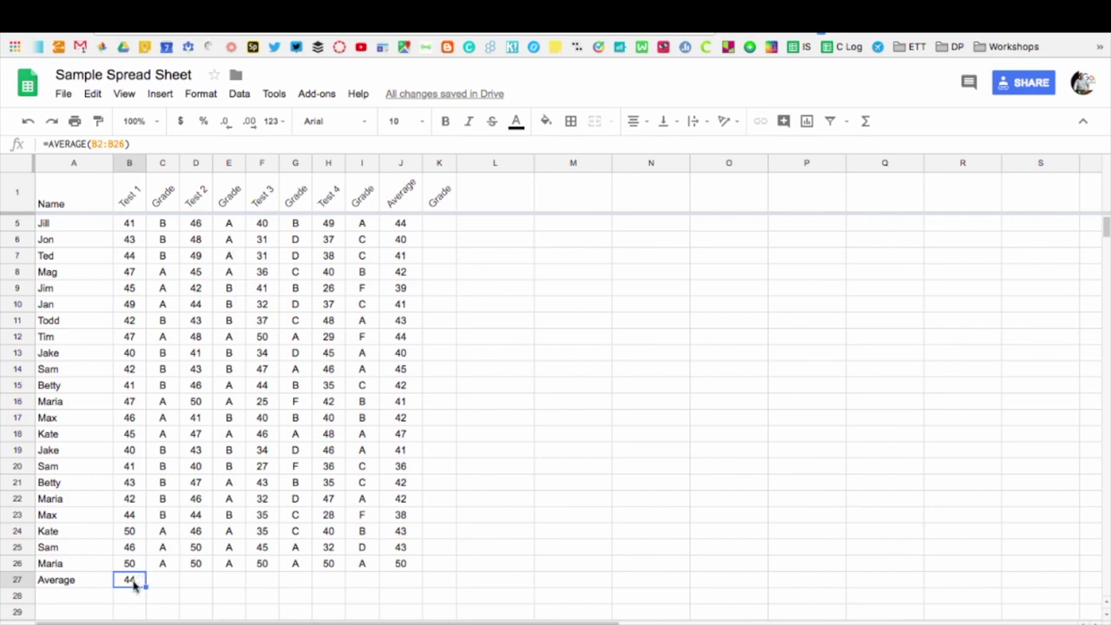
Copy the average formula from B27 into D27, F27, H27 and J27
click(205, 584)
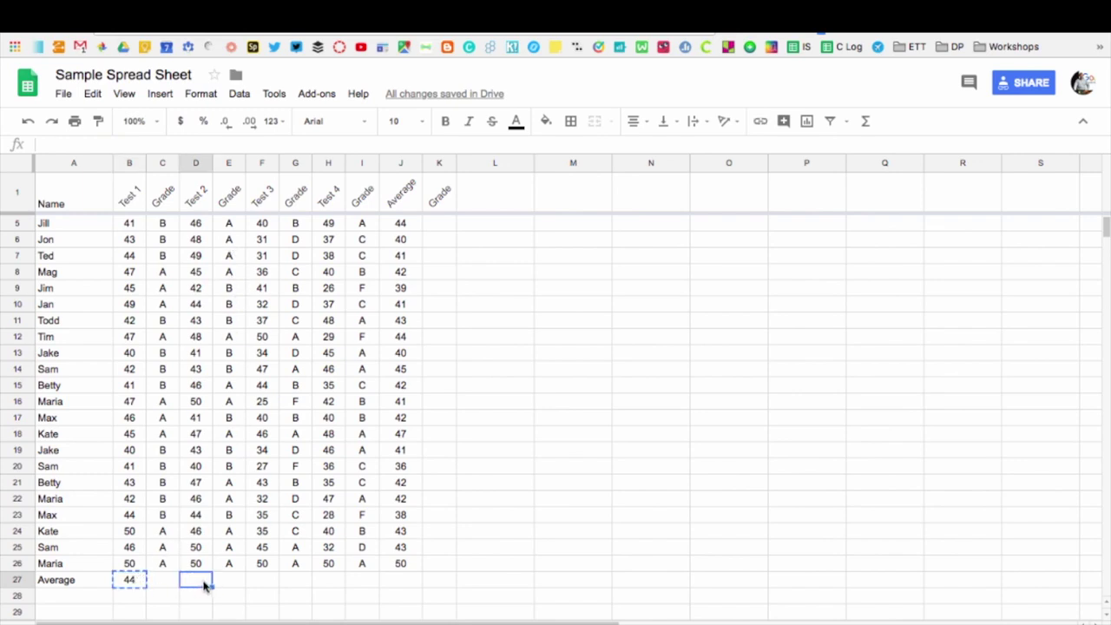
key(ctrl+v)
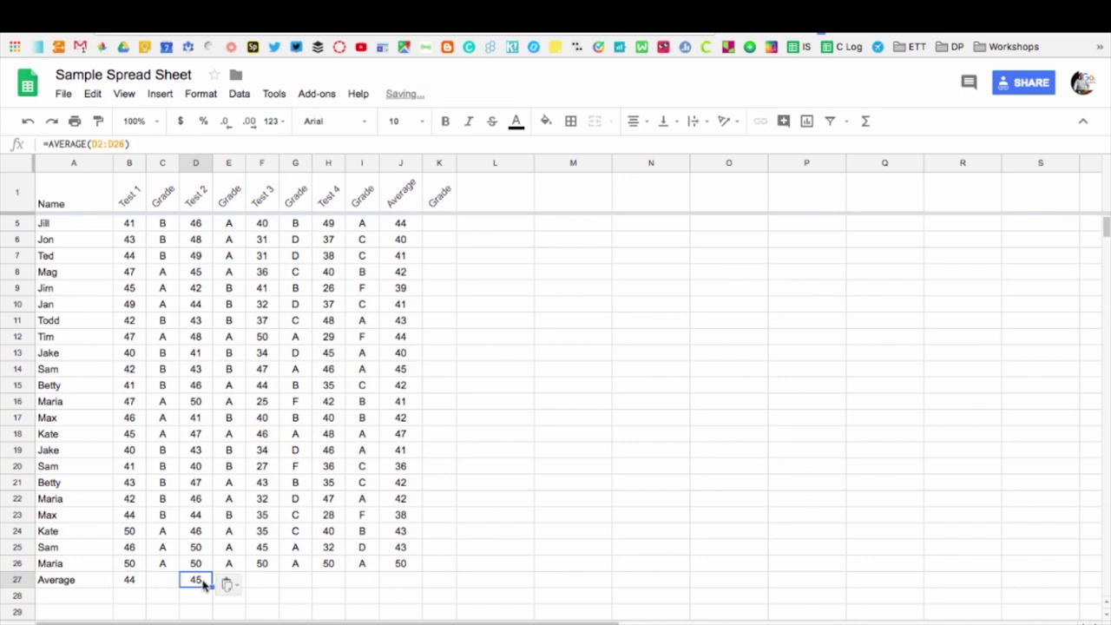
click(268, 584)
key(ctrl+v)
click(328, 584)
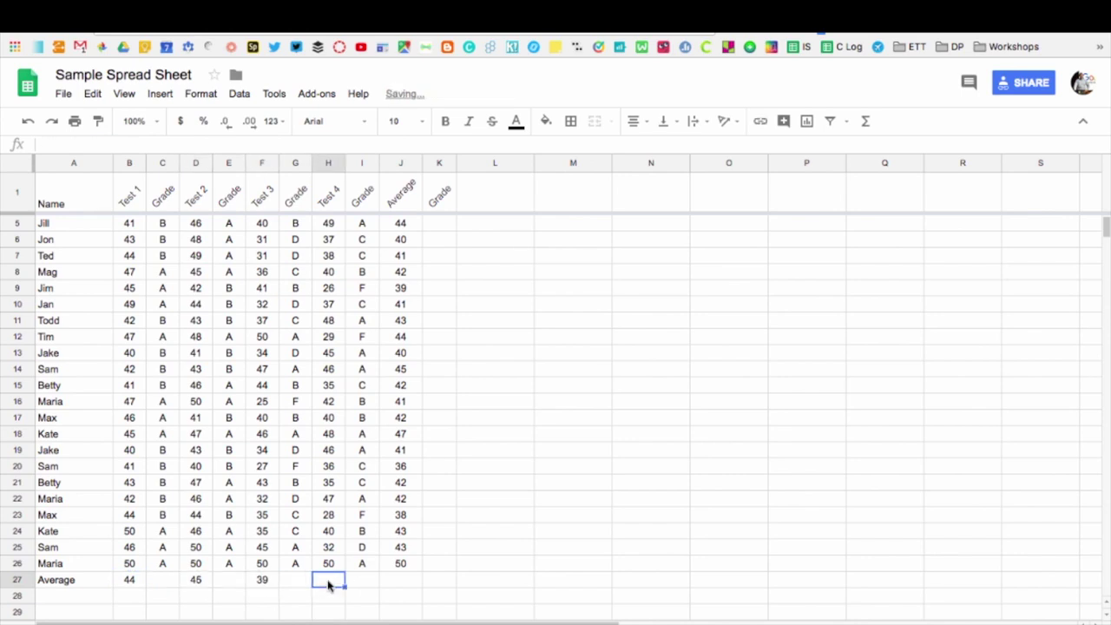
key(ctrl+v)
click(401, 582)
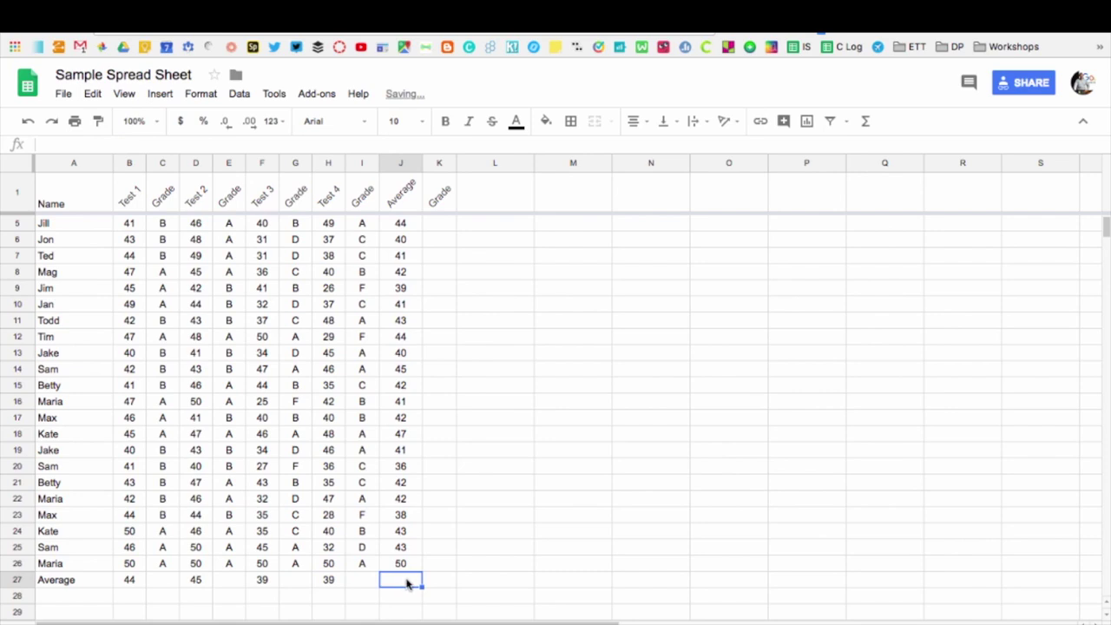
key(ctrl+v)
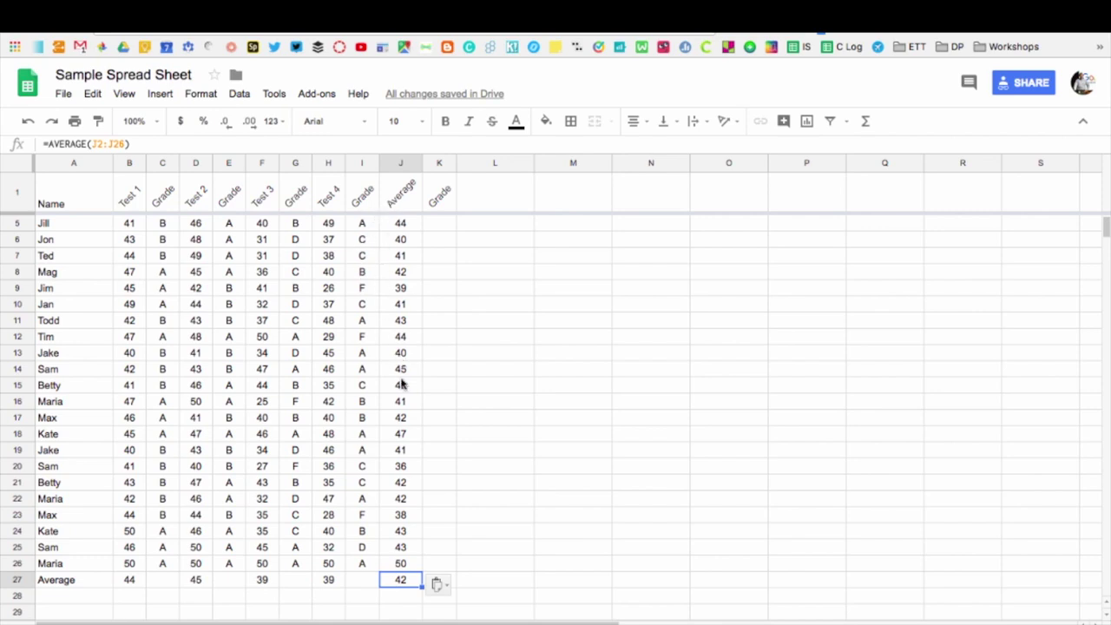
Shade the Test 1 average cell B27 with a light gray fill
click(132, 582)
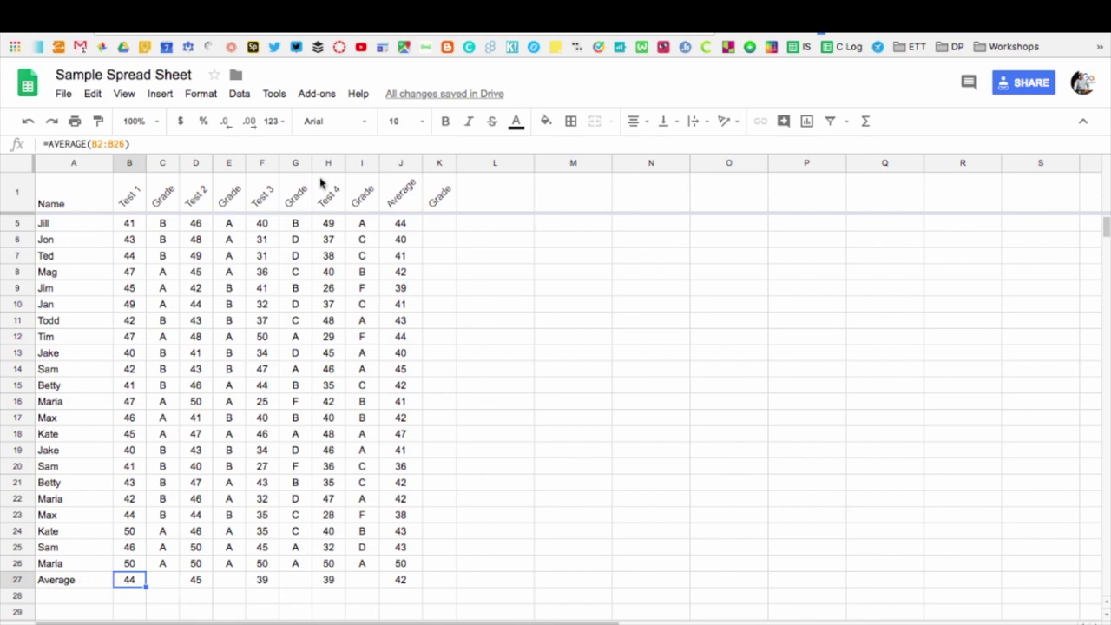
click(545, 120)
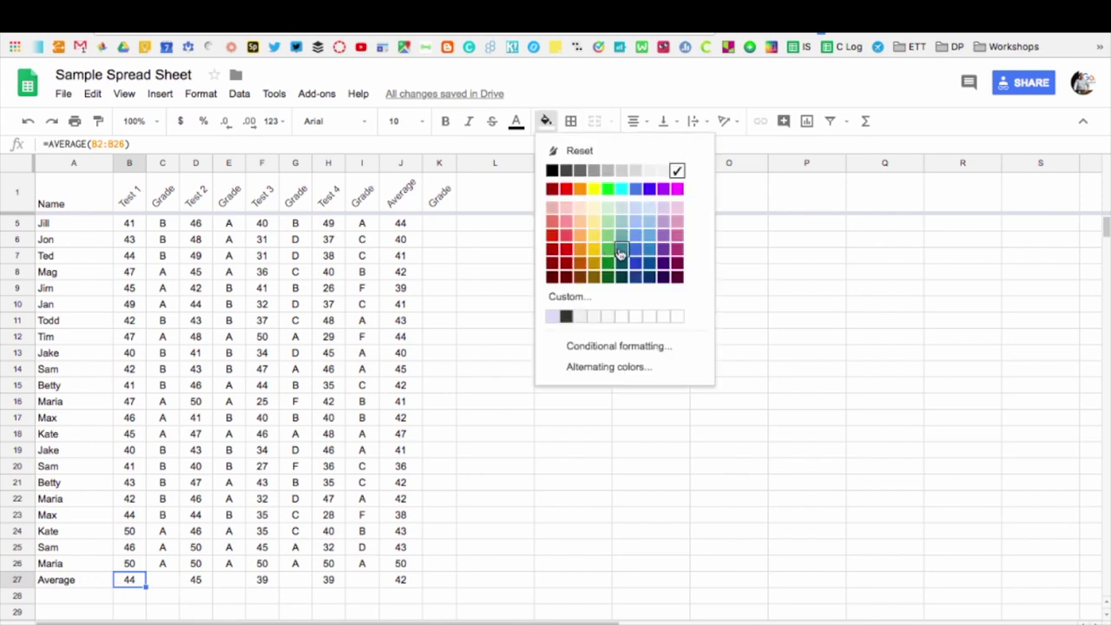
click(649, 172)
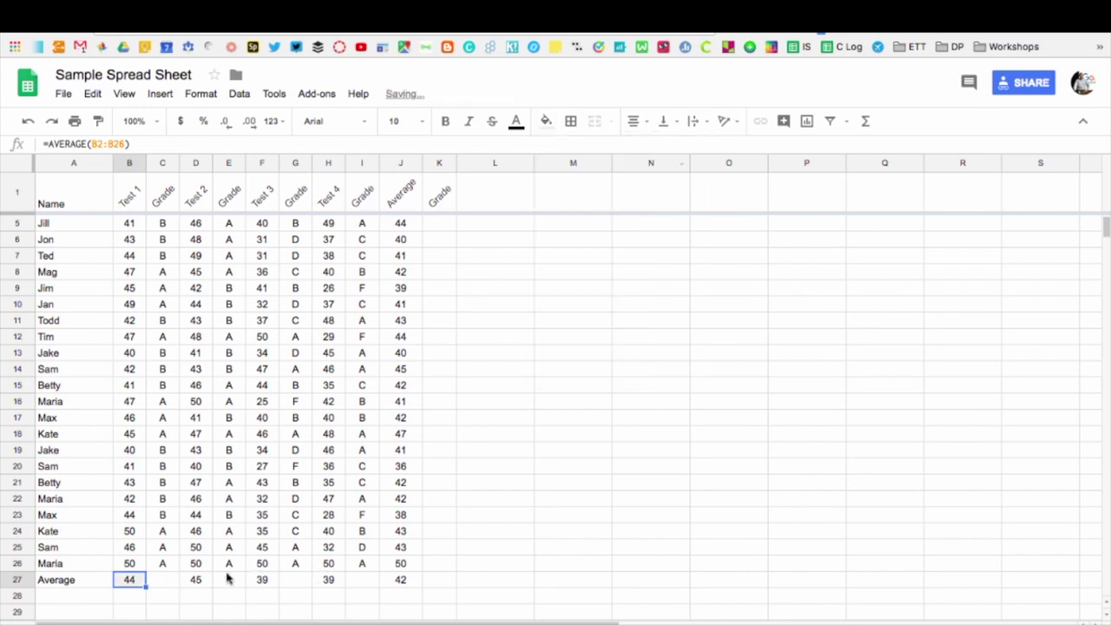
click(196, 583)
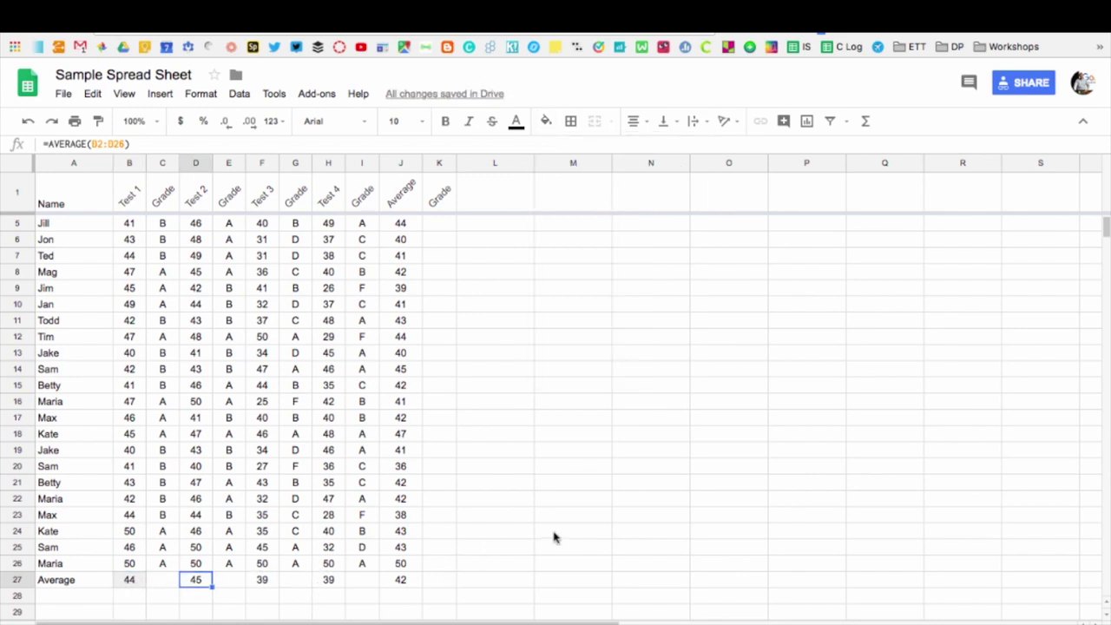